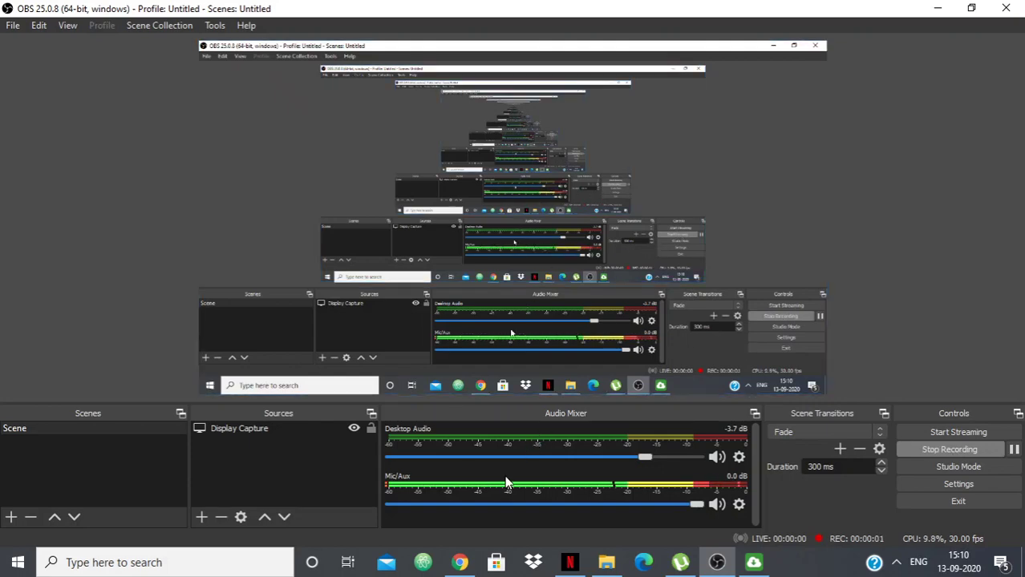
# Switch to Chrome, open the gravy.thud.dev link from the Codeforces blog post in a separate tab, and dismiss the tutorial
pyautogui.click(459, 562)
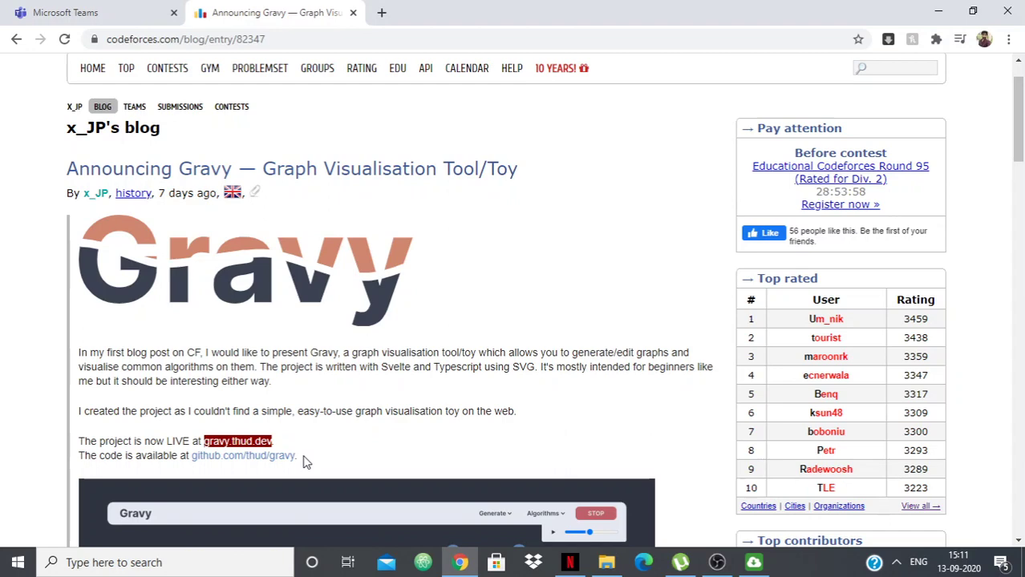
pyautogui.rightClick(260, 442)
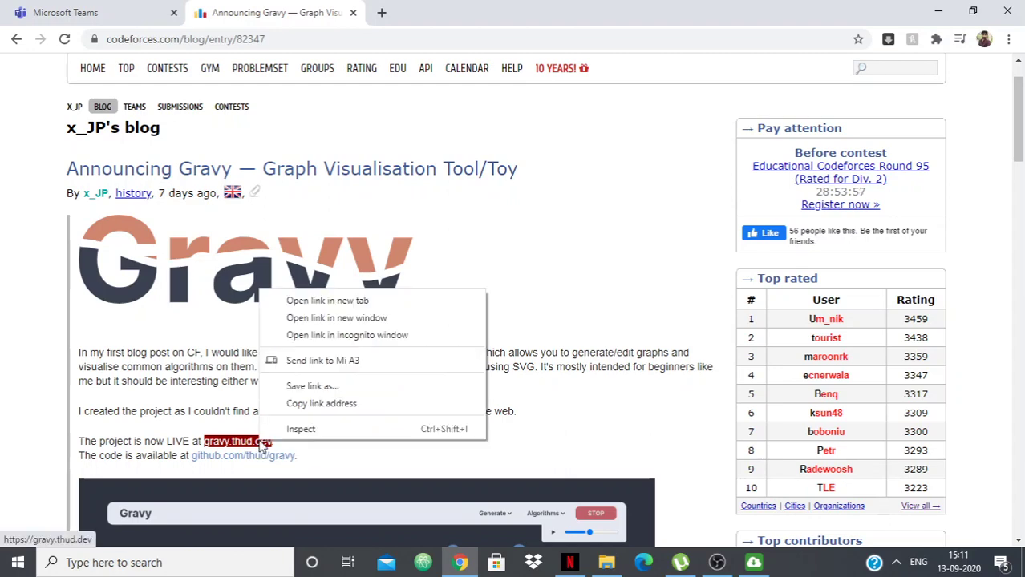
pyautogui.click(335, 302)
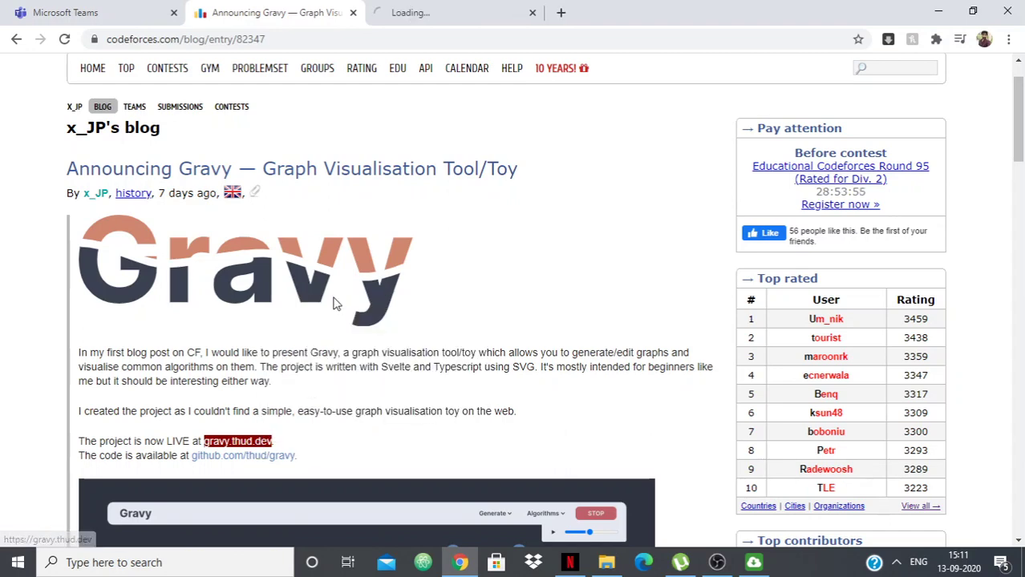
pyautogui.click(415, 27)
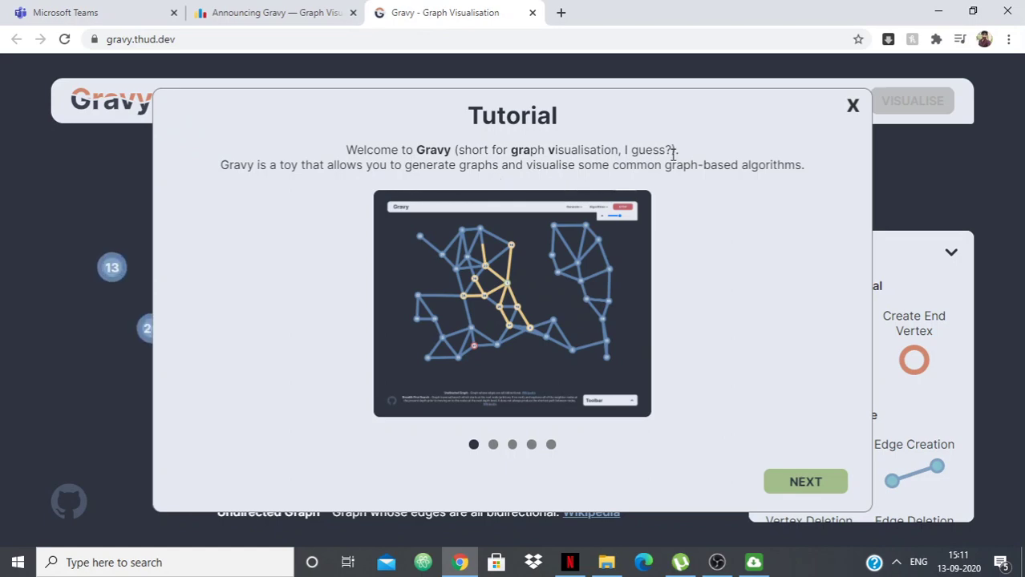
pyautogui.click(851, 107)
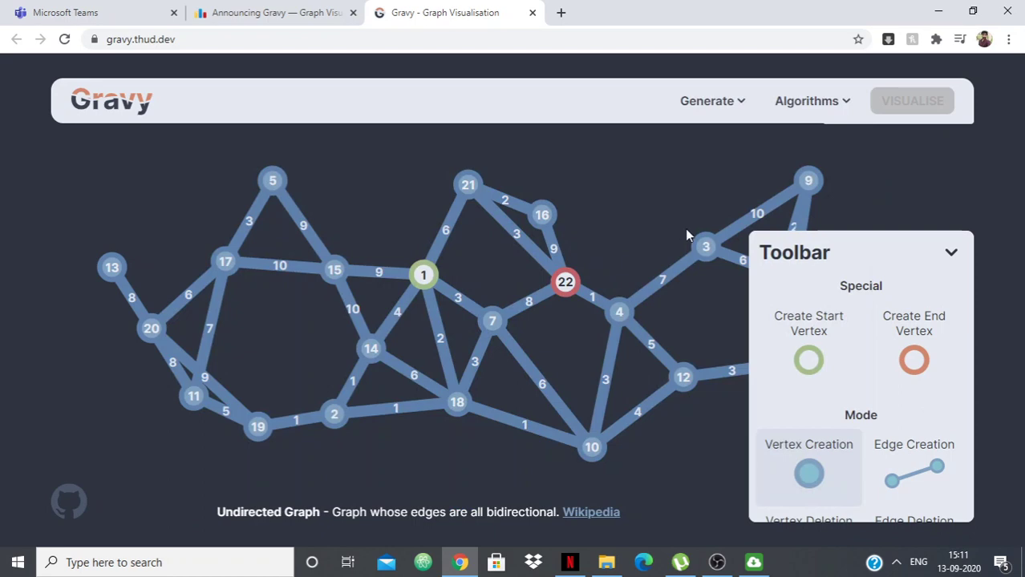
# Look through the graph types available for generation and collapse the toolbar
pyautogui.click(710, 106)
pyautogui.click(706, 107)
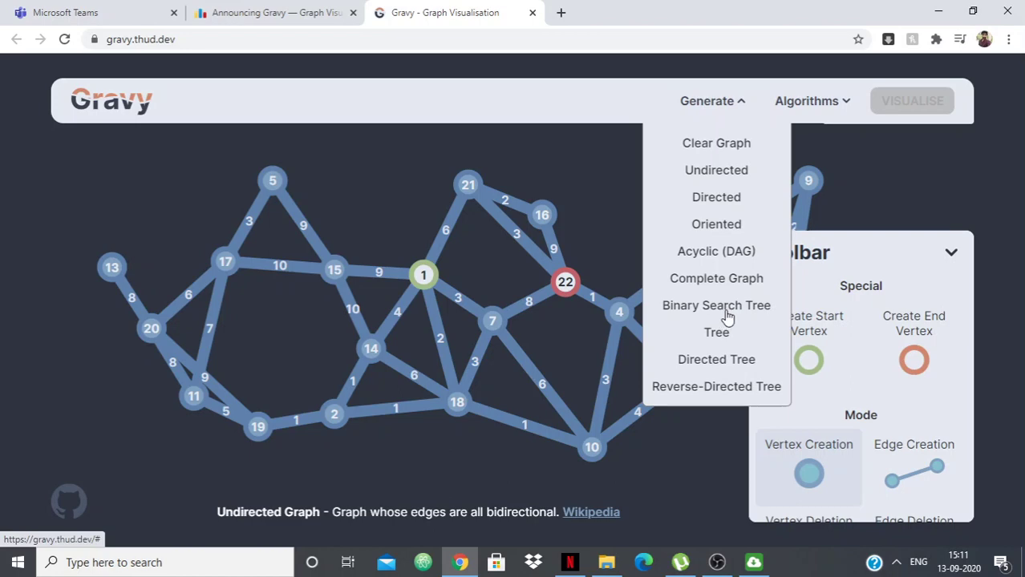
pyautogui.click(951, 258)
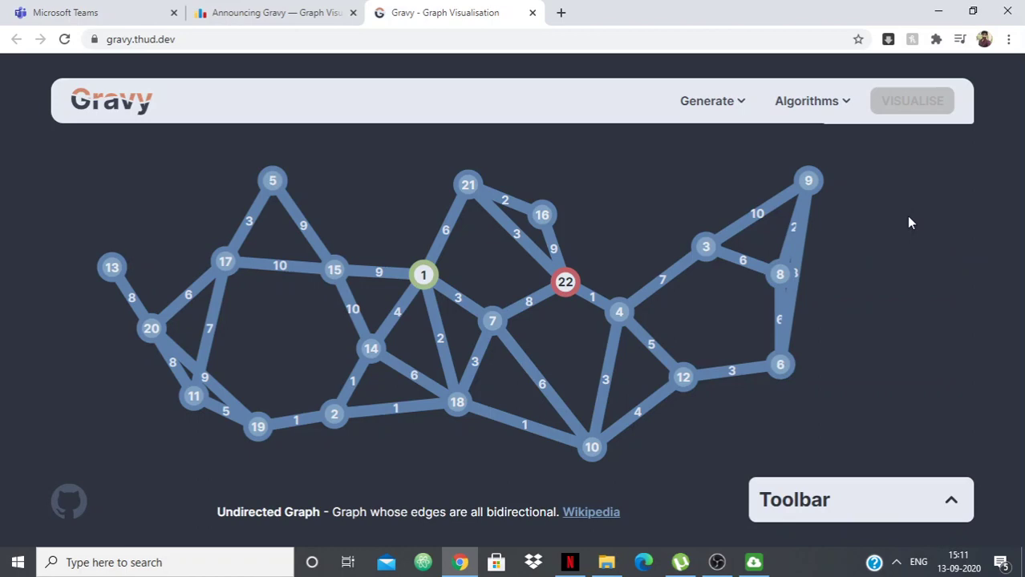
# Choose Depth First Search, run its visualisation on the sample graph and stop it
pyautogui.click(826, 118)
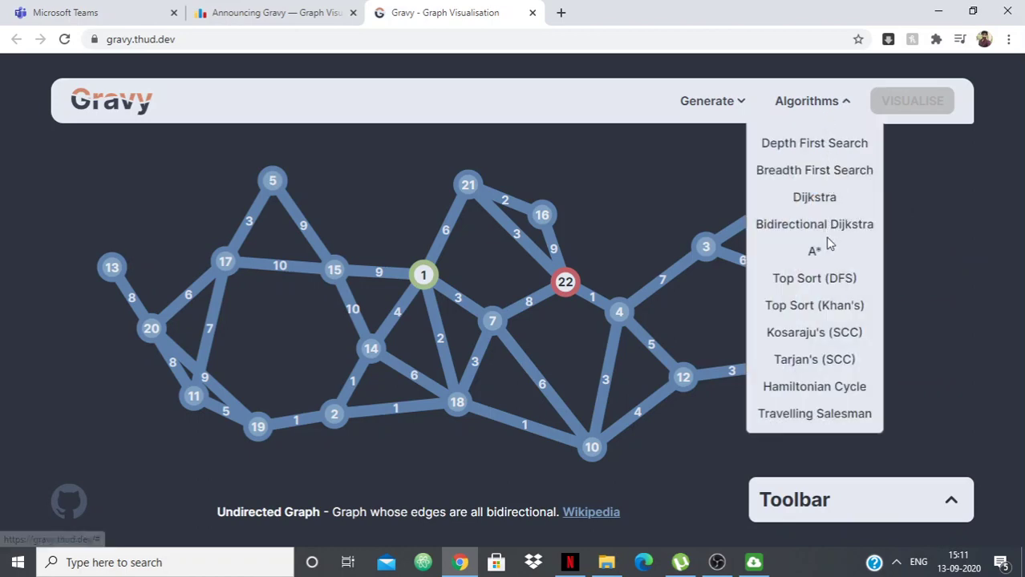
pyautogui.click(812, 146)
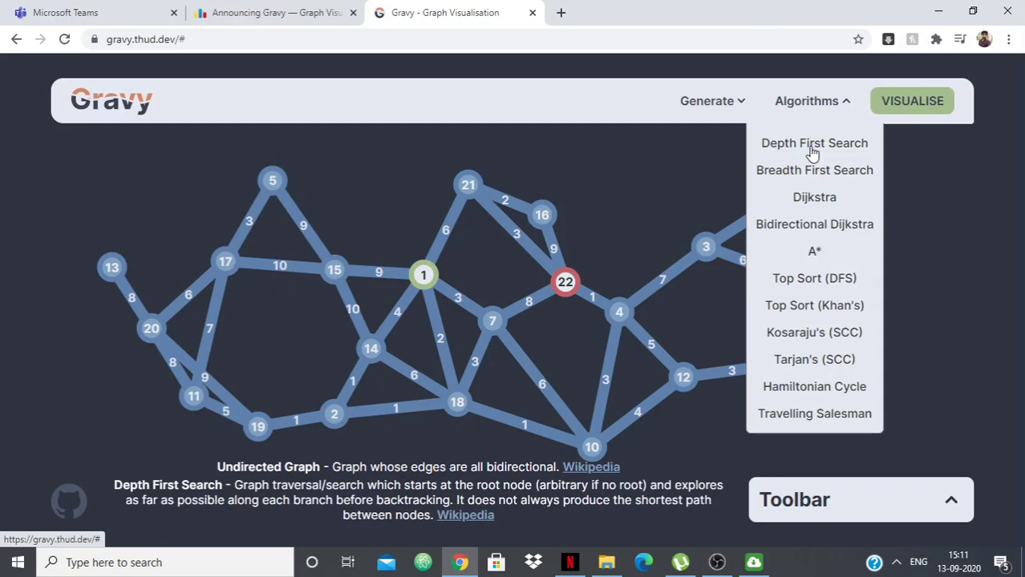
pyautogui.click(896, 115)
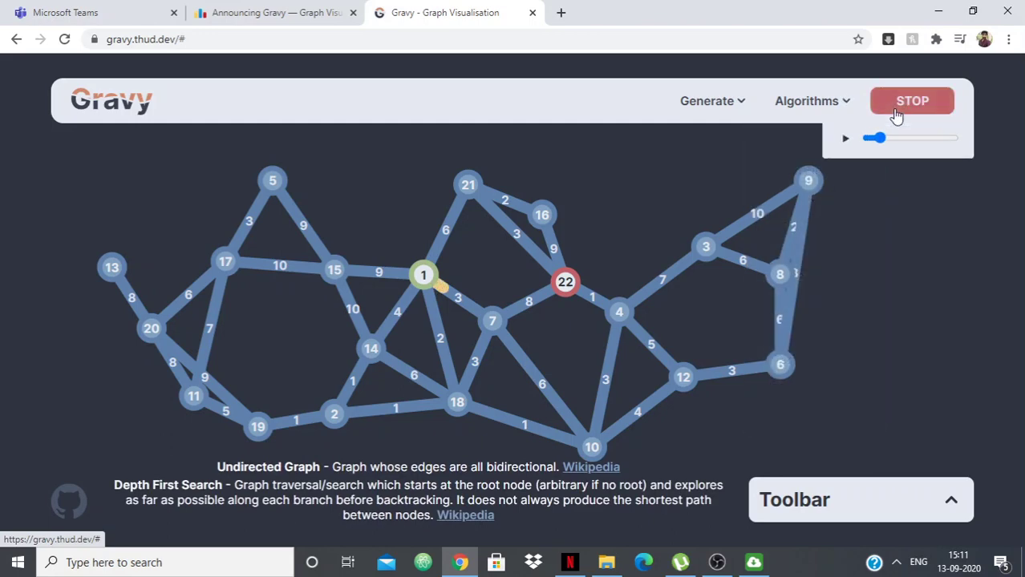
pyautogui.click(814, 110)
pyautogui.click(919, 194)
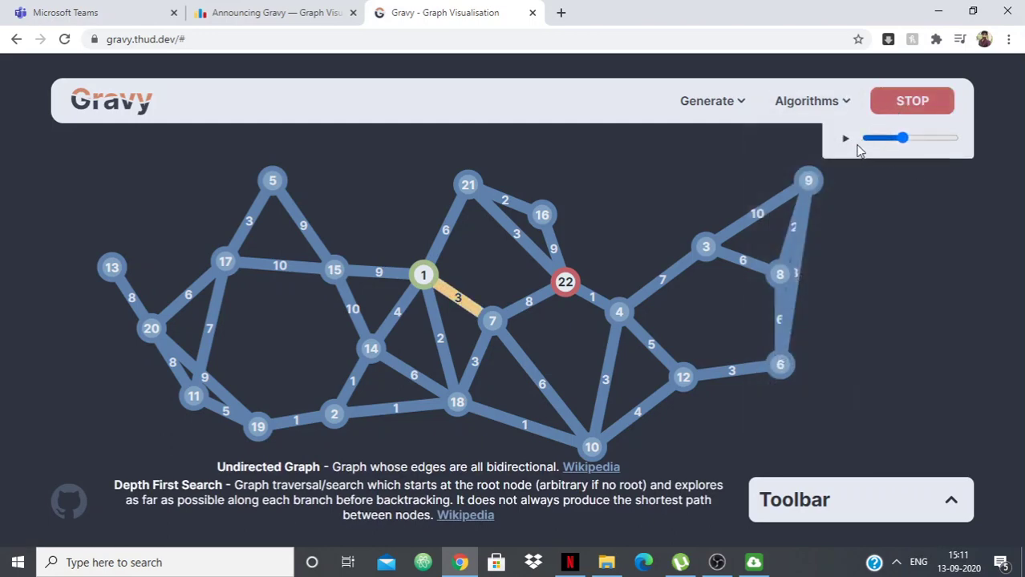
pyautogui.click(890, 116)
# Clear the sample graph and expand the toolbar
pyautogui.click(743, 105)
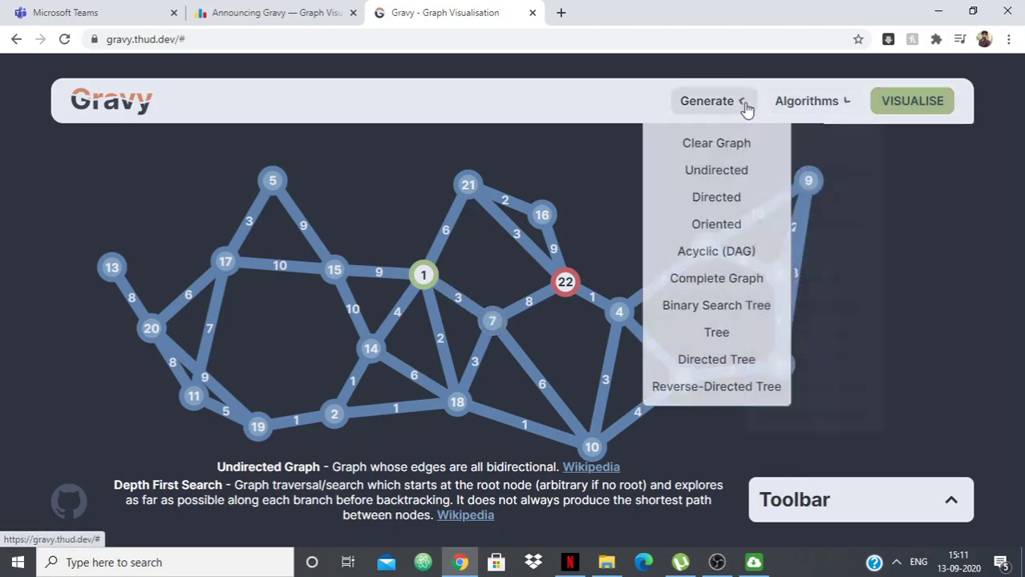
pyautogui.click(731, 145)
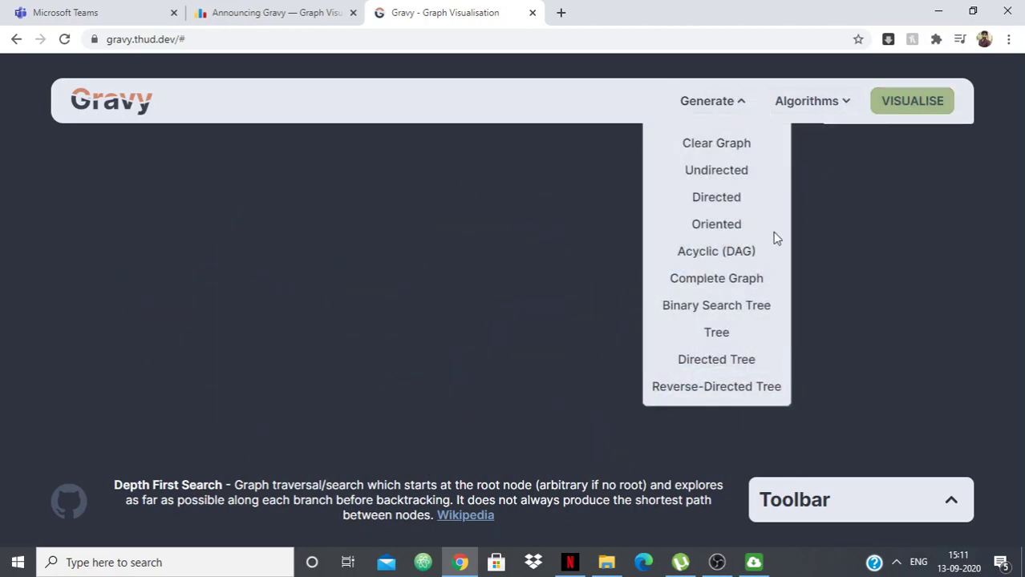
pyautogui.click(889, 493)
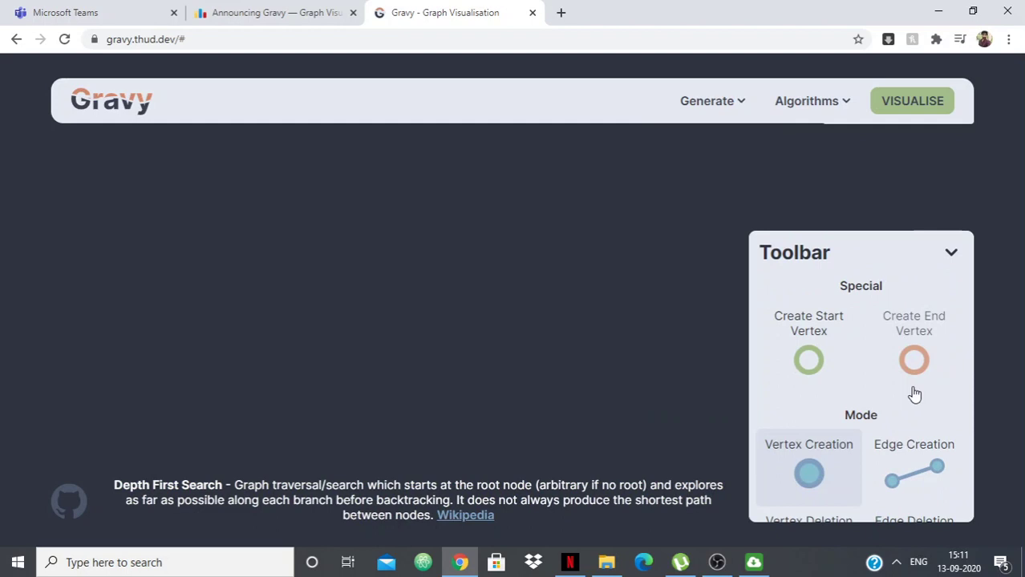
# Create seven separate vertices spread across the empty canvas with Vertex Creation mode
pyautogui.click(810, 475)
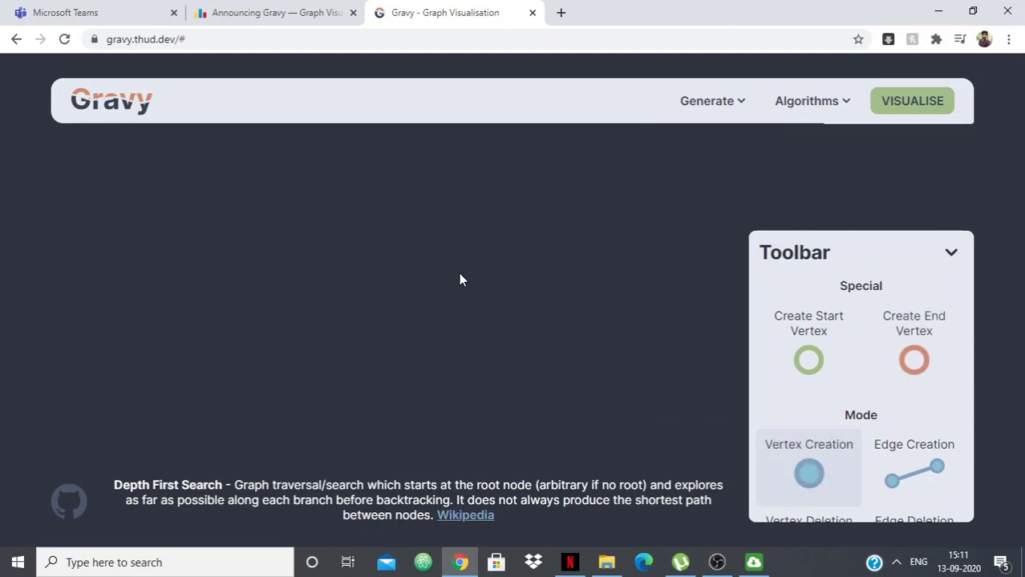
pyautogui.click(300, 191)
pyautogui.click(473, 197)
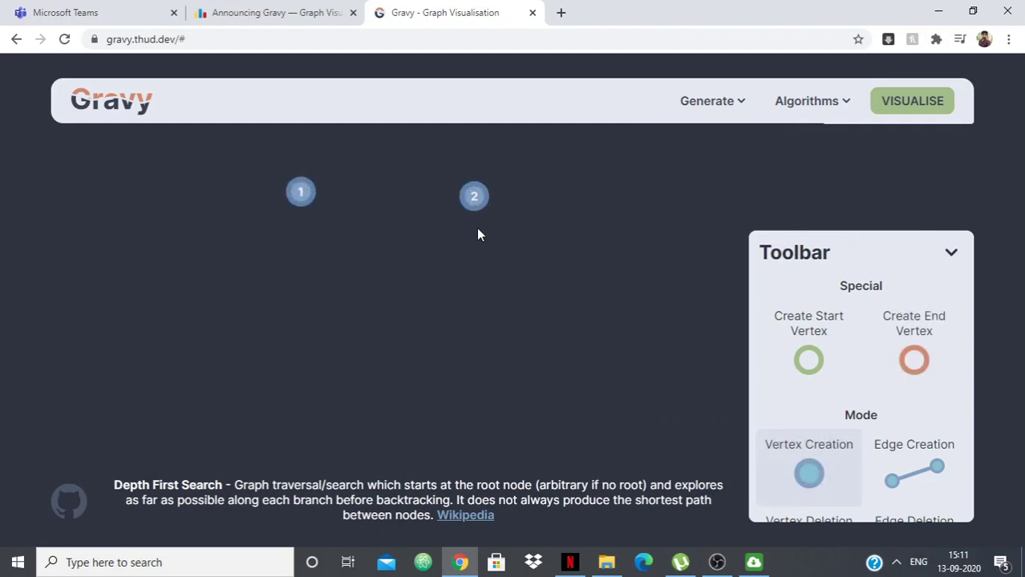
pyautogui.click(447, 320)
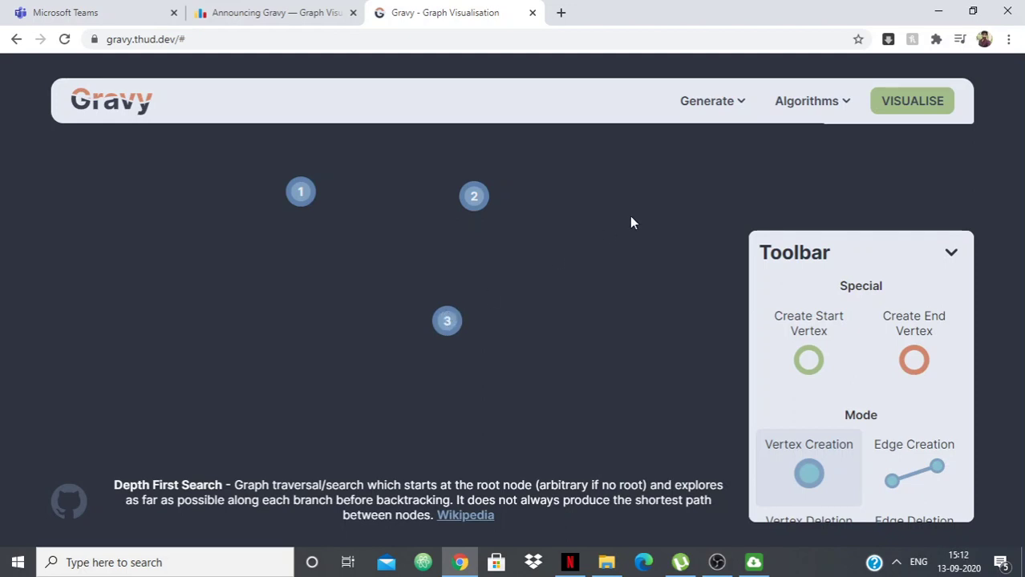
pyautogui.click(251, 292)
pyautogui.click(326, 408)
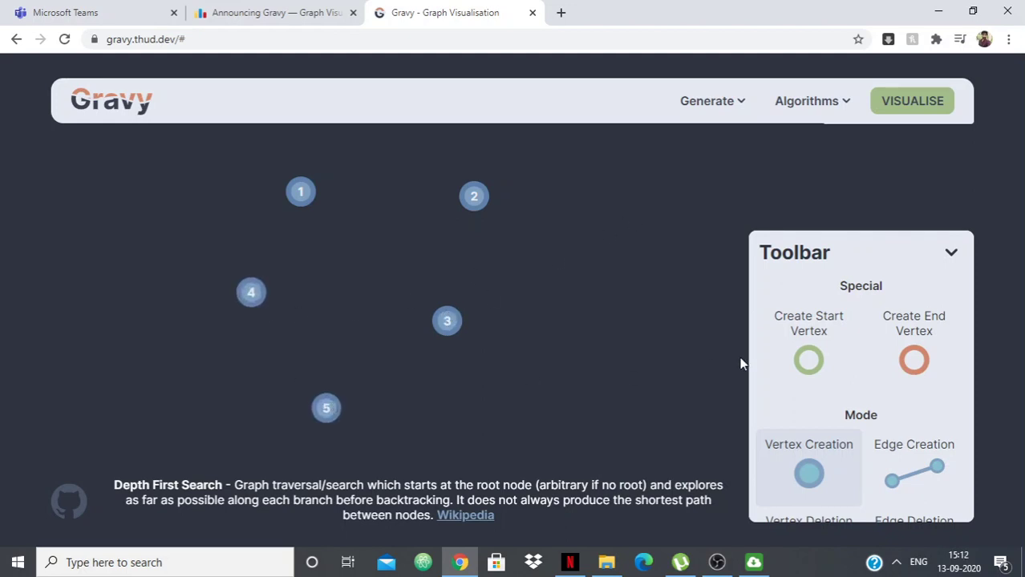
pyautogui.click(601, 388)
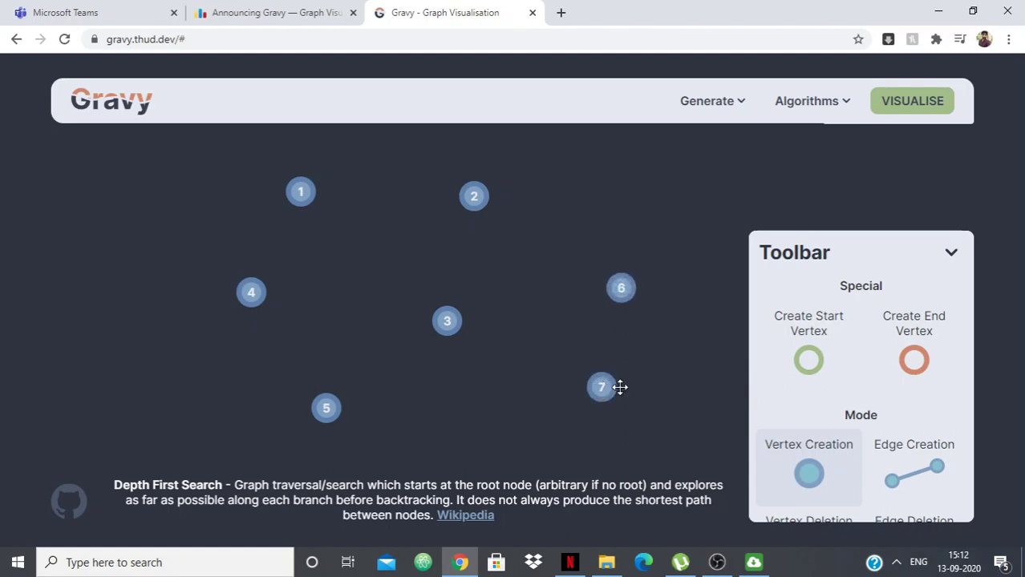
# Use Edge Creation mode to connect vertex 1 to 2, vertex 1 to 3, and vertex 3 to 5
pyautogui.click(914, 471)
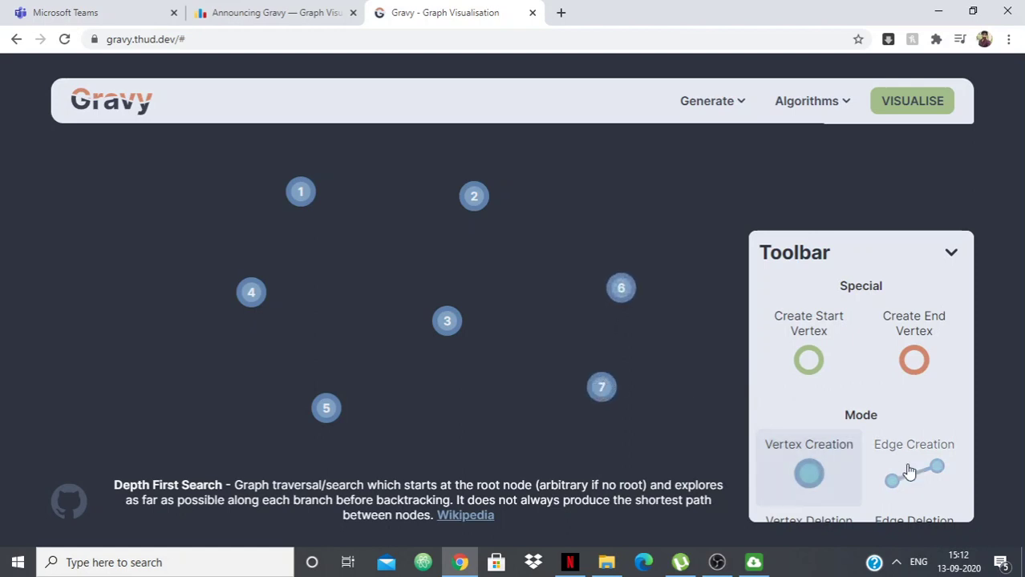
pyautogui.click(309, 207)
pyautogui.click(479, 195)
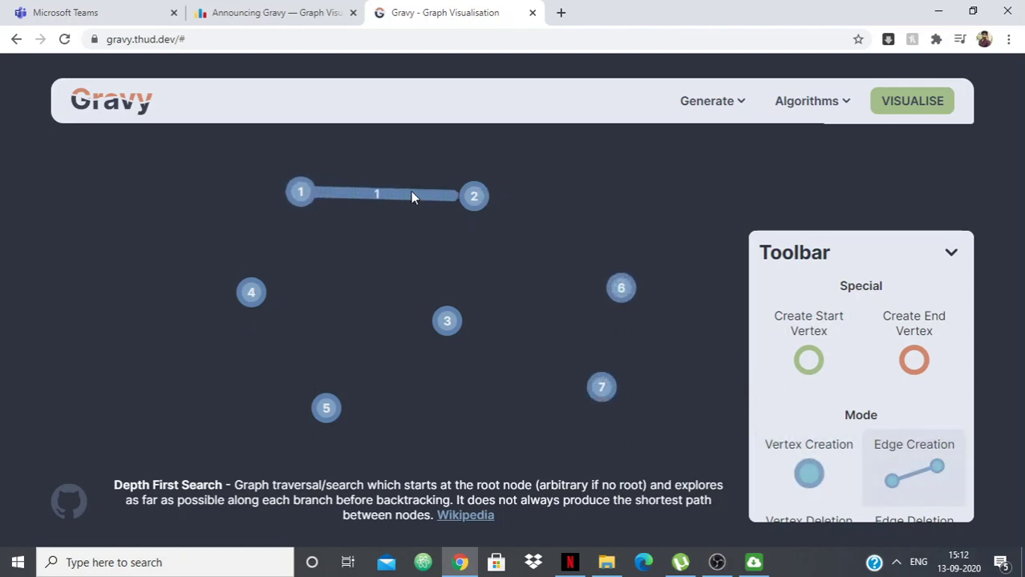
pyautogui.click(305, 196)
pyautogui.click(458, 336)
pyautogui.click(448, 333)
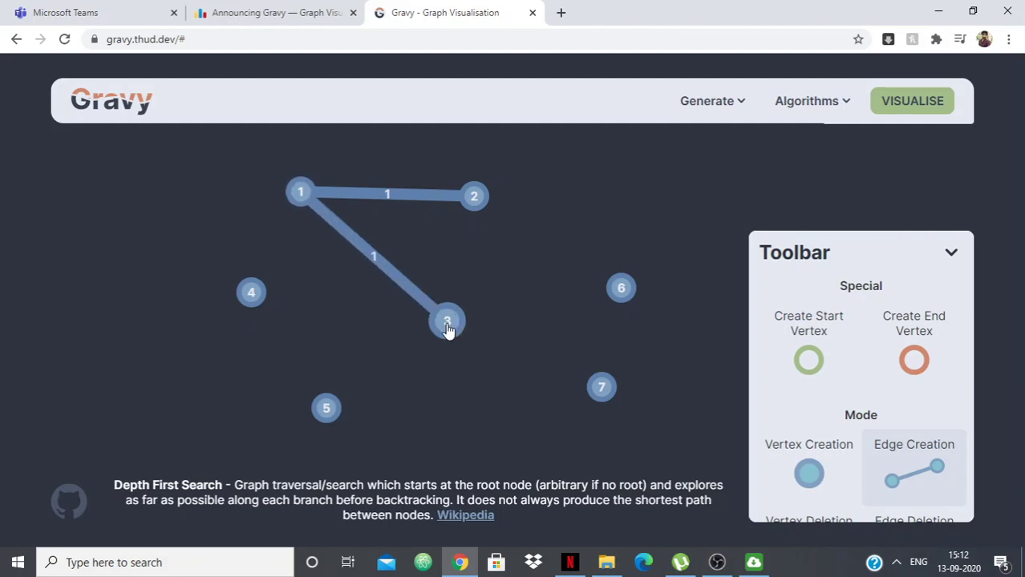
pyautogui.click(329, 409)
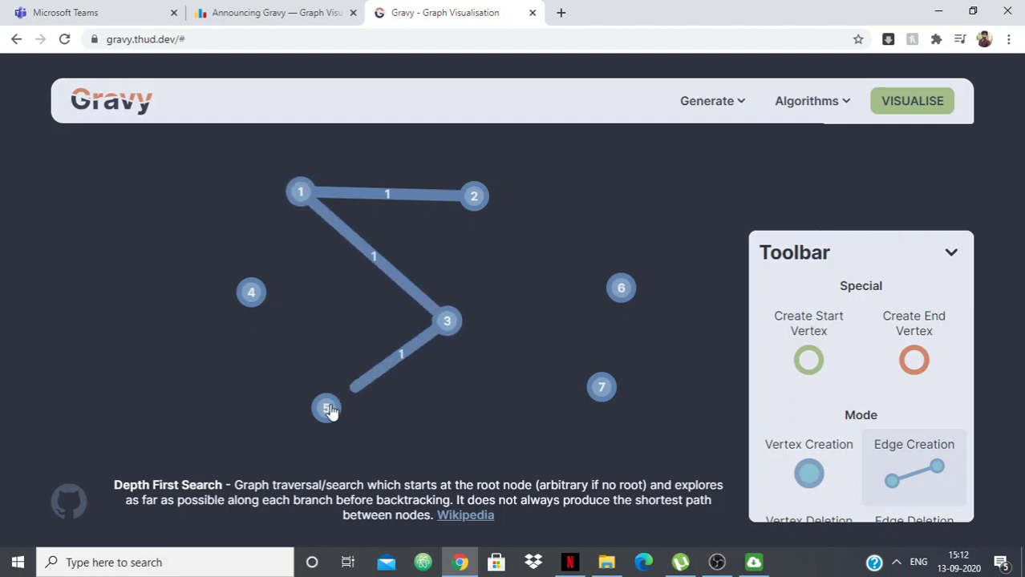
# Connect vertex 3 to 6, vertex 6 to 7, and vertex 3 to 4 with edges
pyautogui.click(461, 324)
pyautogui.click(613, 291)
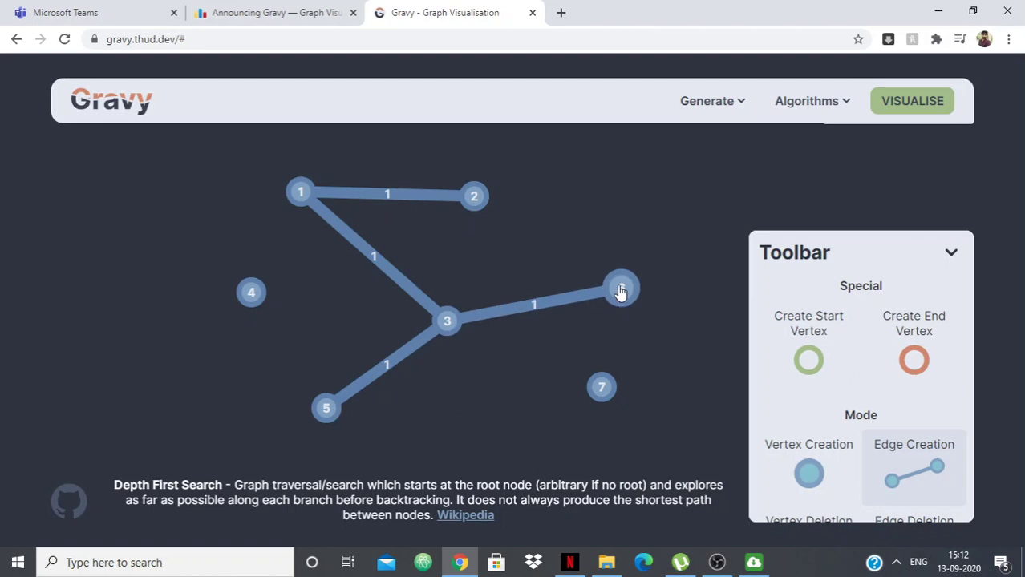
pyautogui.click(602, 388)
pyautogui.click(448, 329)
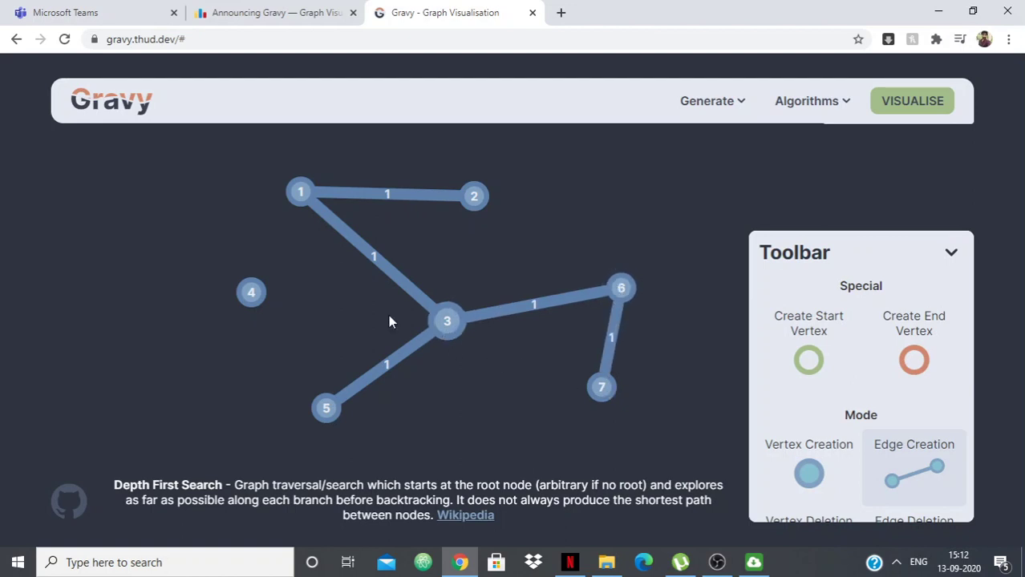
pyautogui.click(255, 293)
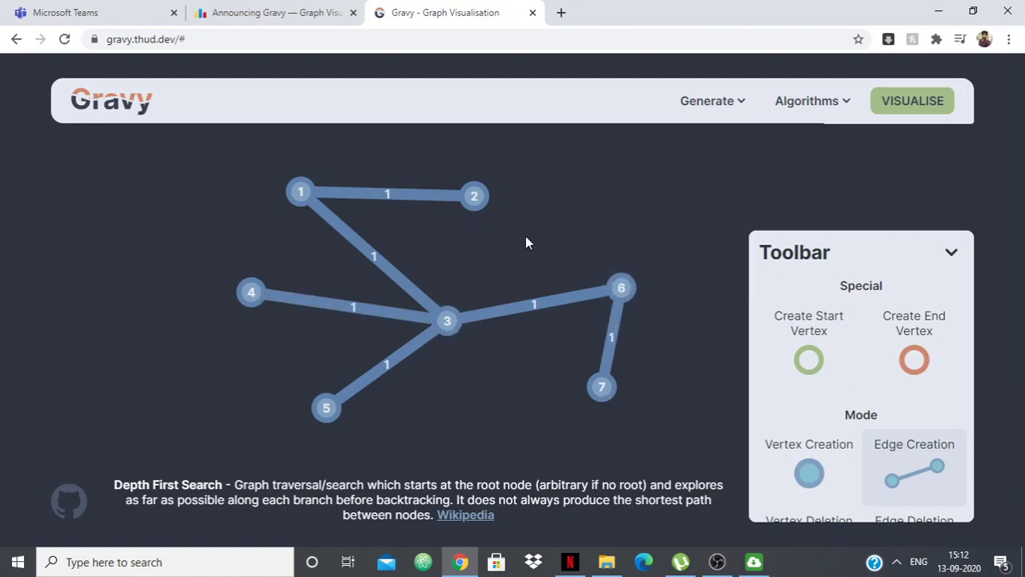
# Collapse the toolbar and run the Depth First Search visualisation on the seven-vertex graph
pyautogui.click(814, 109)
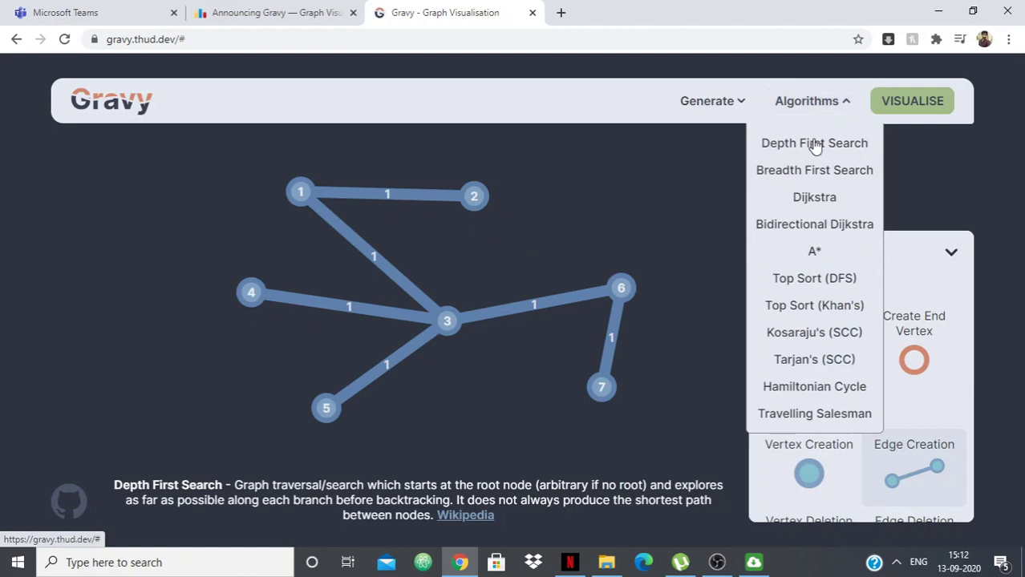
pyautogui.click(735, 167)
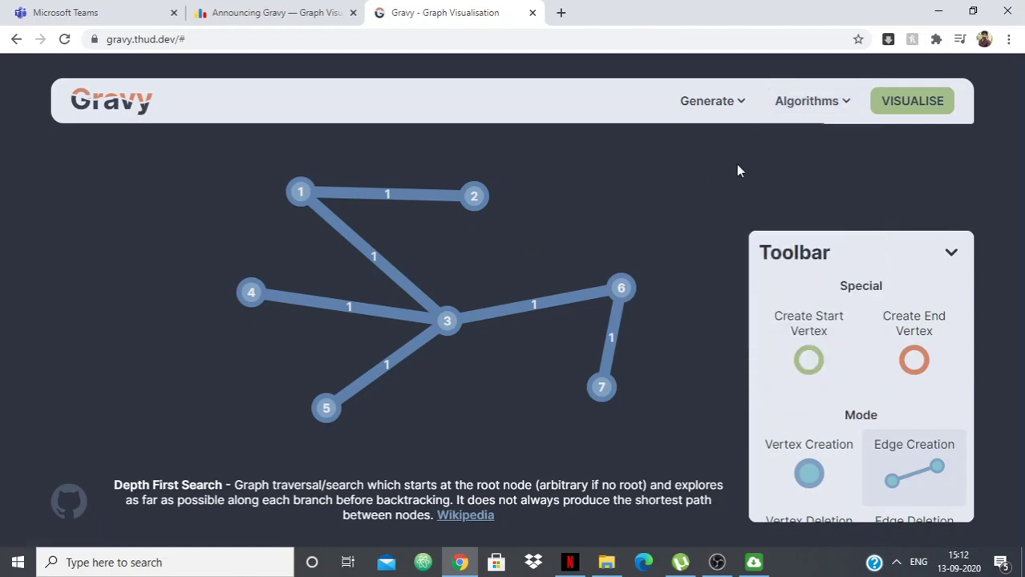
pyautogui.click(912, 248)
pyautogui.click(906, 109)
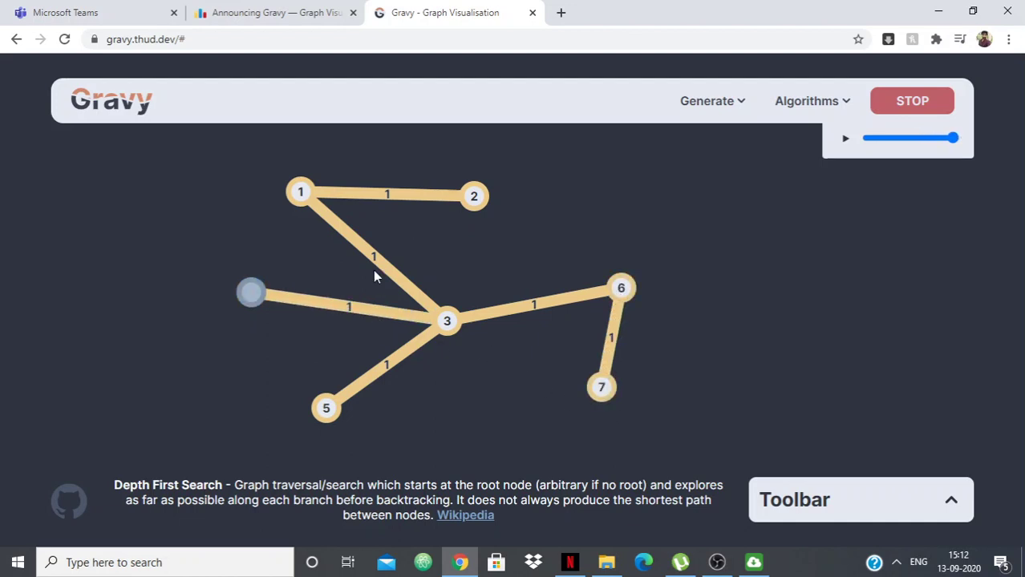
# Switch the algorithm to Breadth First Search and visualise it on the same graph
pyautogui.click(838, 106)
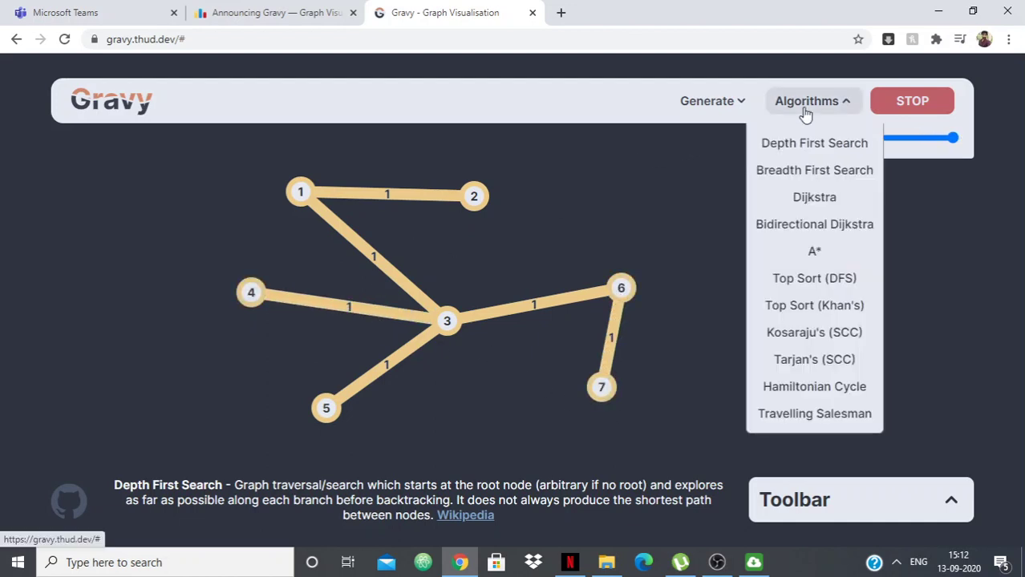
pyautogui.click(816, 171)
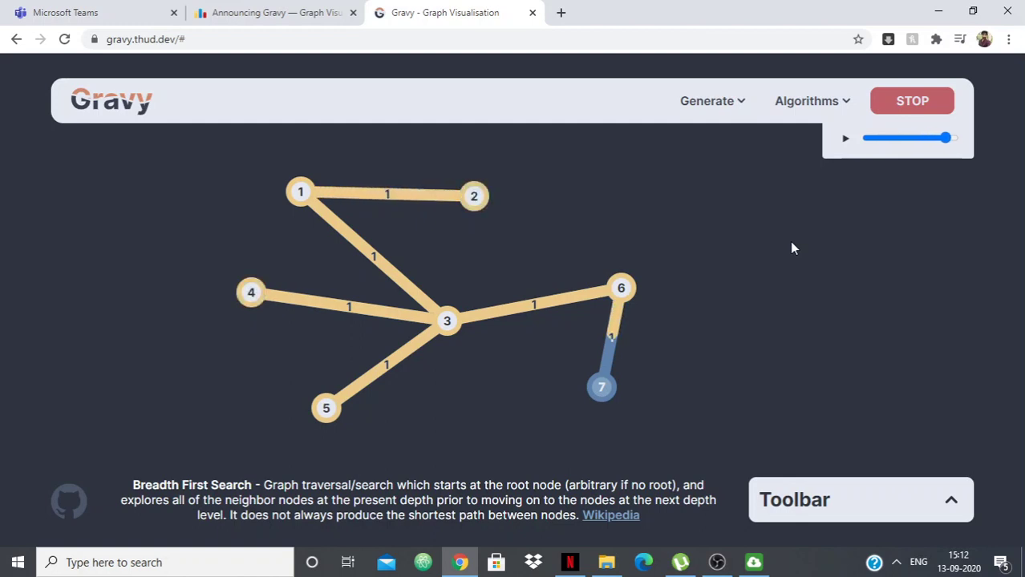
# Expand the toolbar and examine its editing modes, view options and settings
pyautogui.click(840, 502)
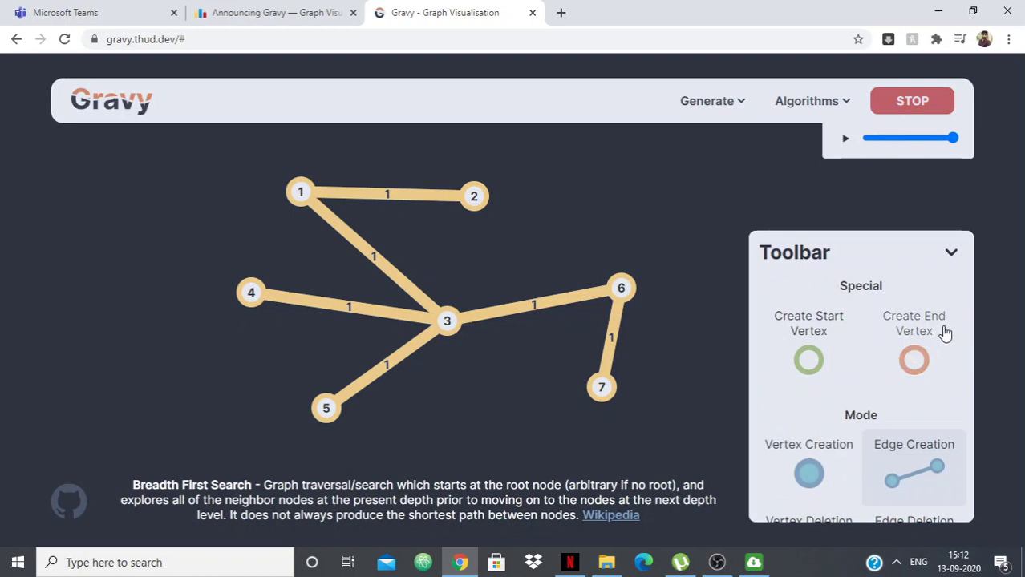
pyautogui.scroll(-3, 945, 333)
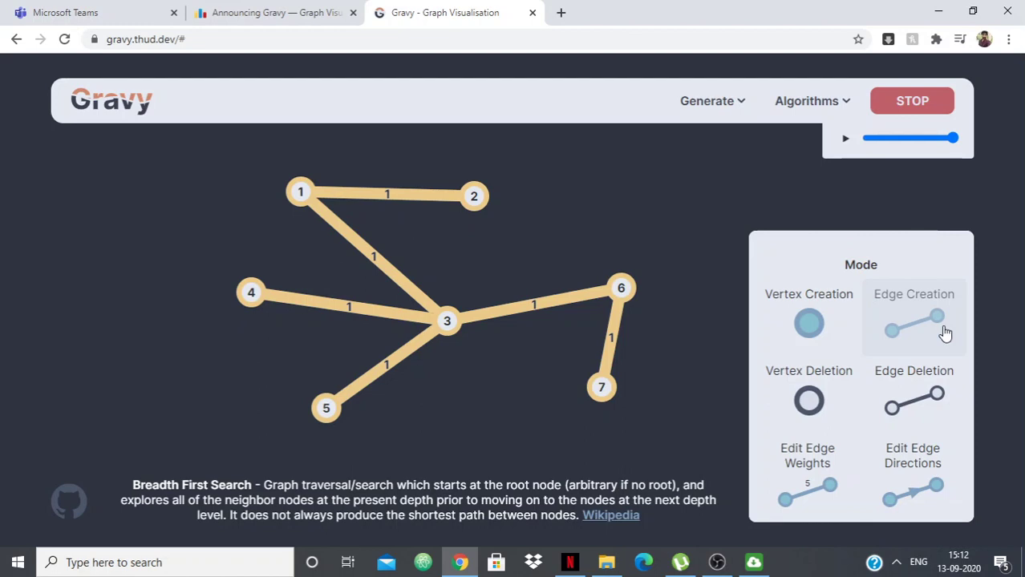
pyautogui.scroll(-2, 945, 332)
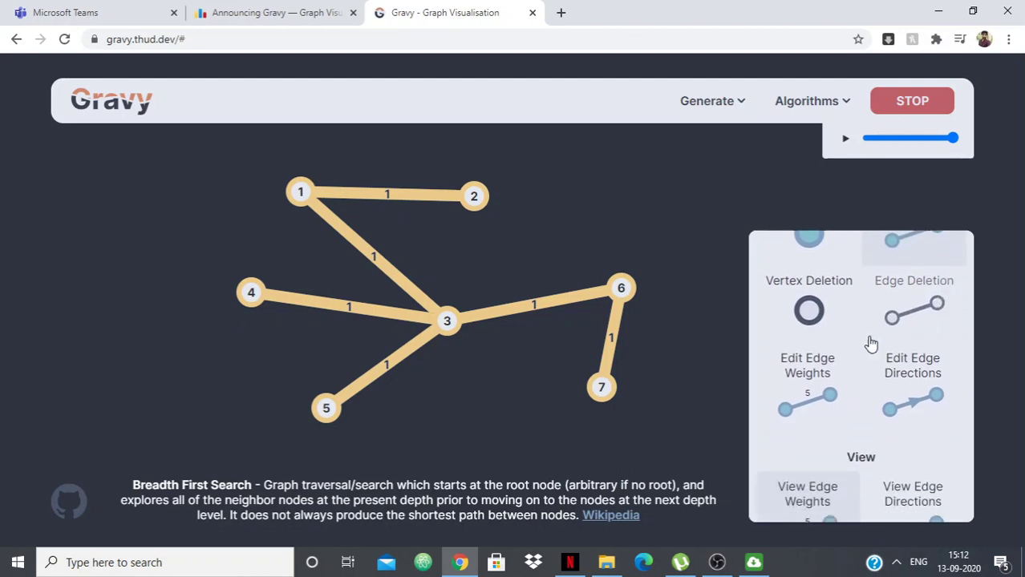
pyautogui.scroll(-2, 929, 375)
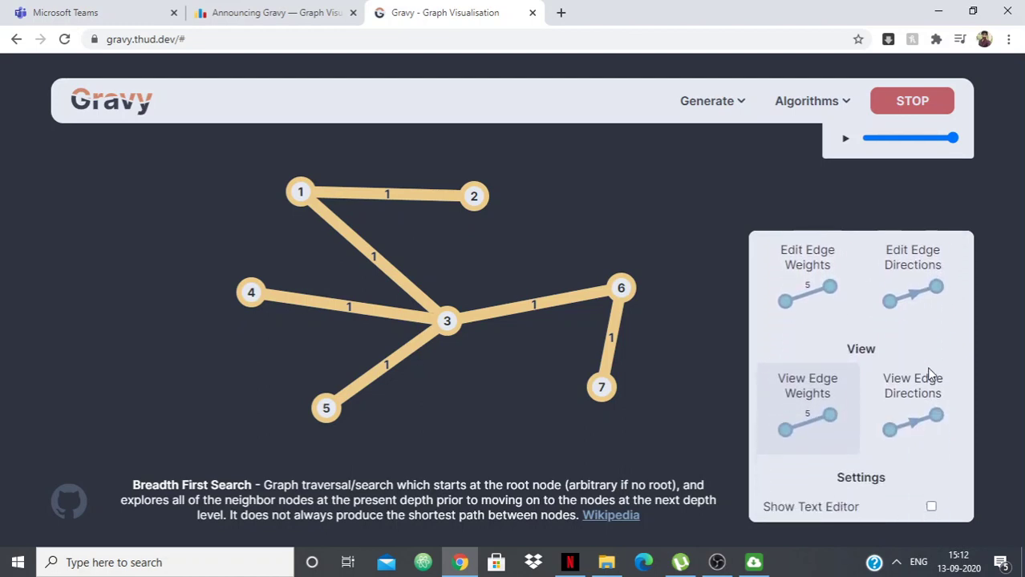
# Examine the remaining settings along with the graph types that can be generated and the available algorithms
pyautogui.scroll(-1, 927, 373)
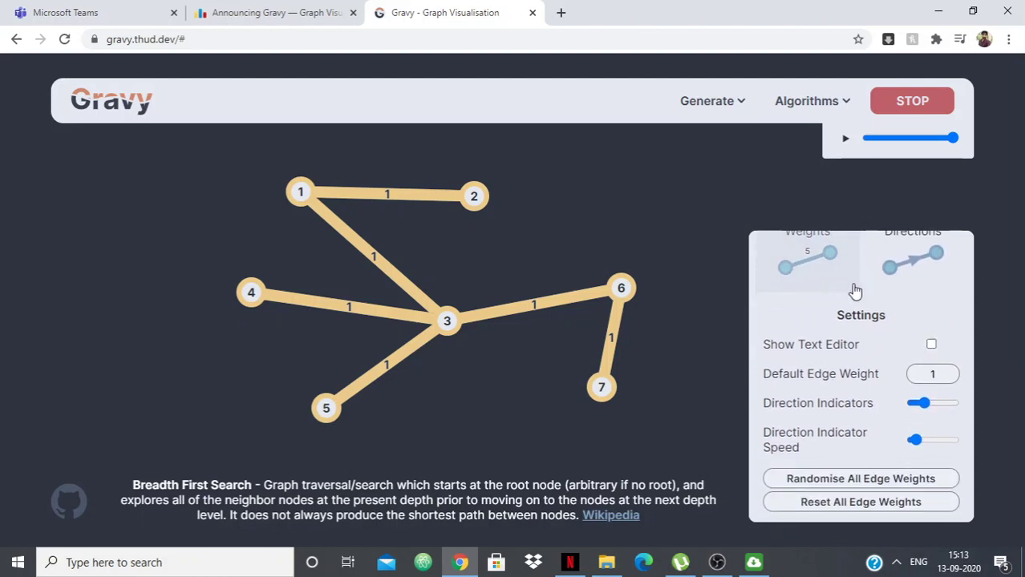
pyautogui.click(711, 105)
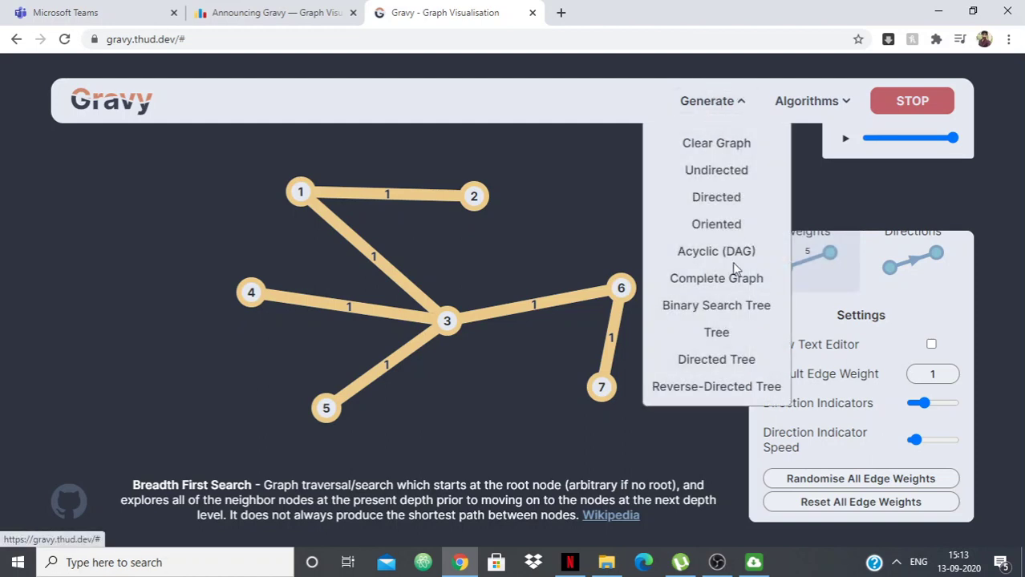
pyautogui.click(538, 229)
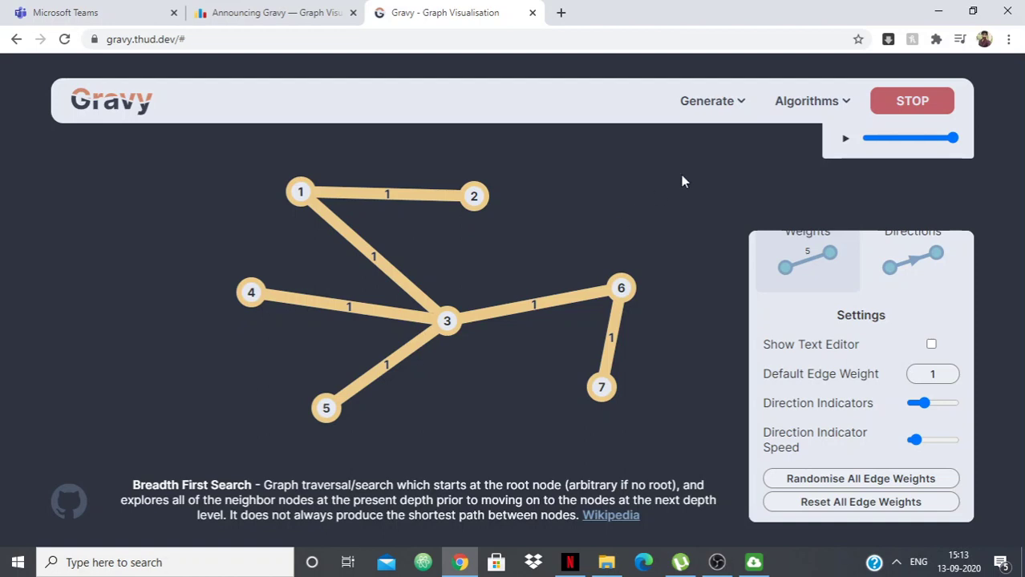
pyautogui.click(797, 106)
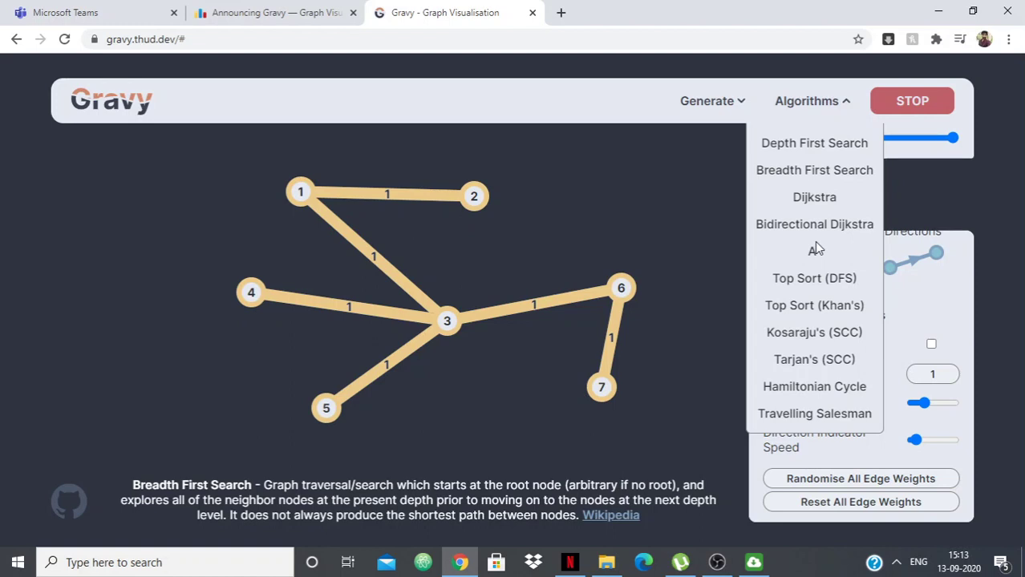
pyautogui.click(697, 226)
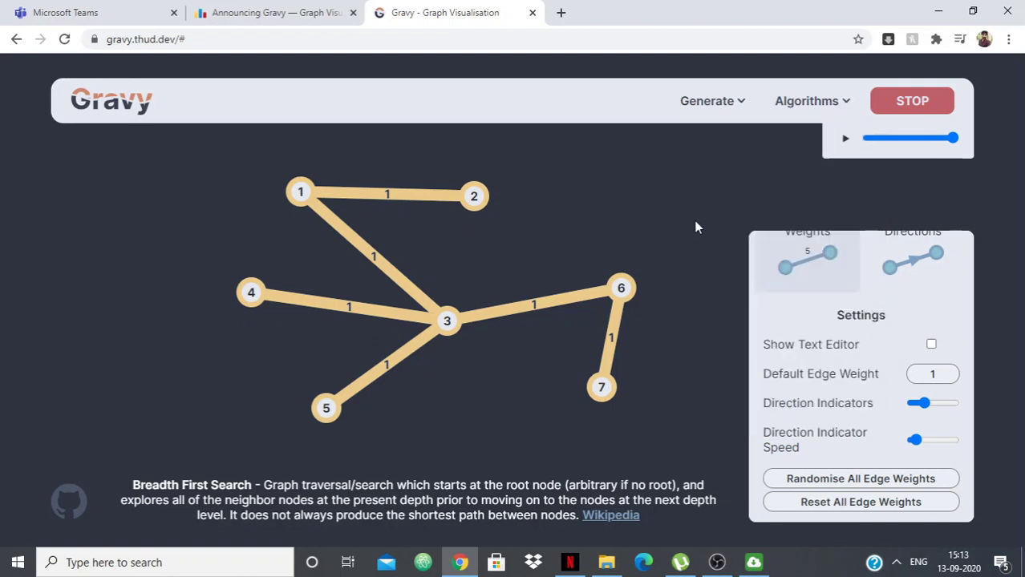
pyautogui.click(791, 115)
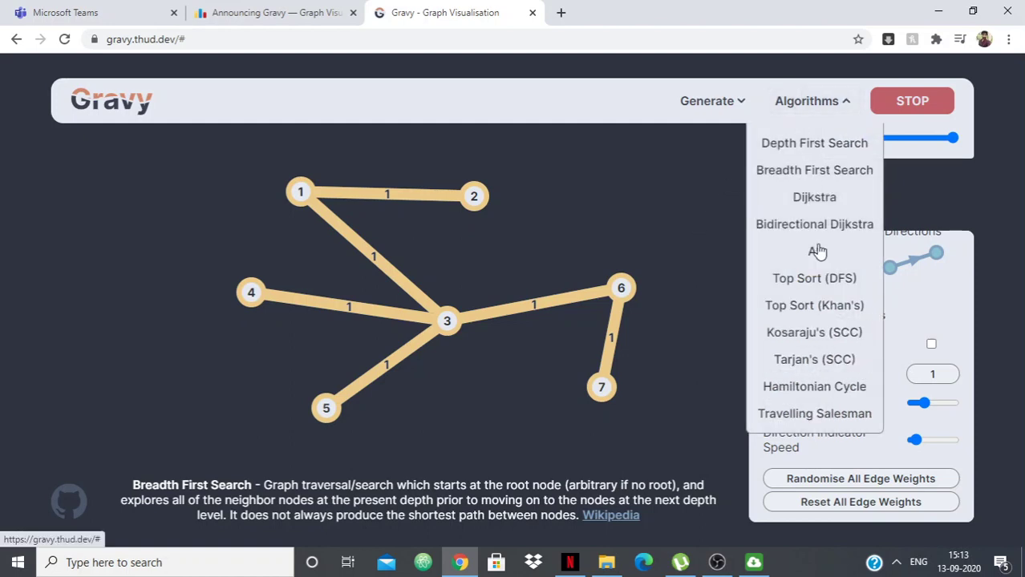
# Generate a Binary Search Tree to replace the custom seven-vertex graph
pyautogui.click(693, 102)
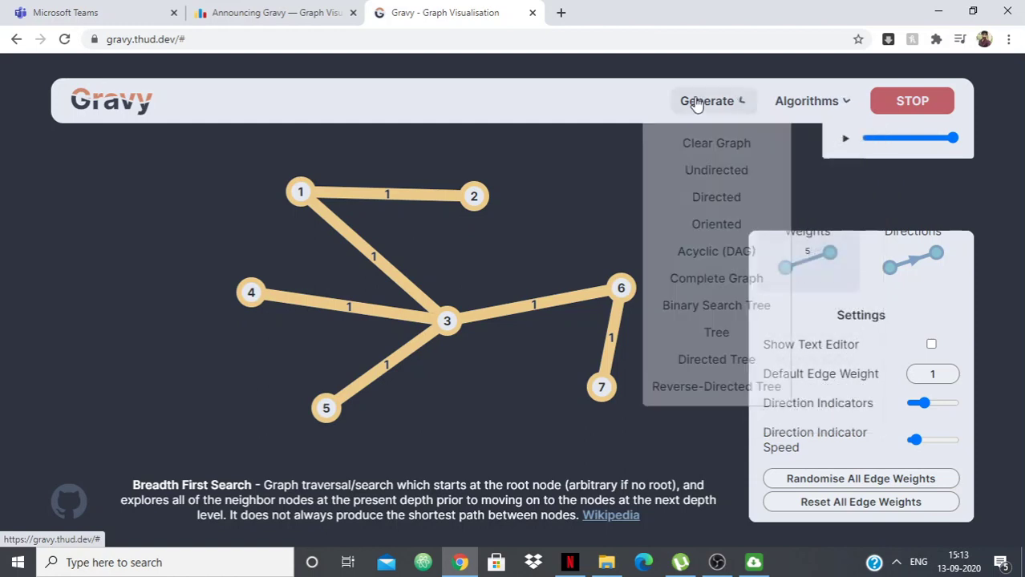
pyautogui.click(721, 313)
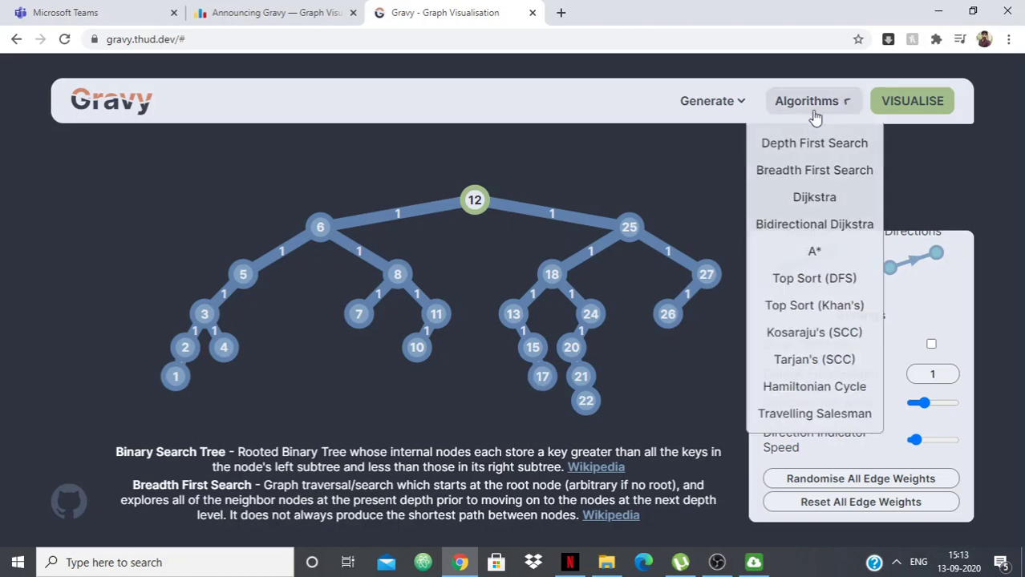
# Open the list of algorithms for the binary search tree
pyautogui.moveTo(808, 101)
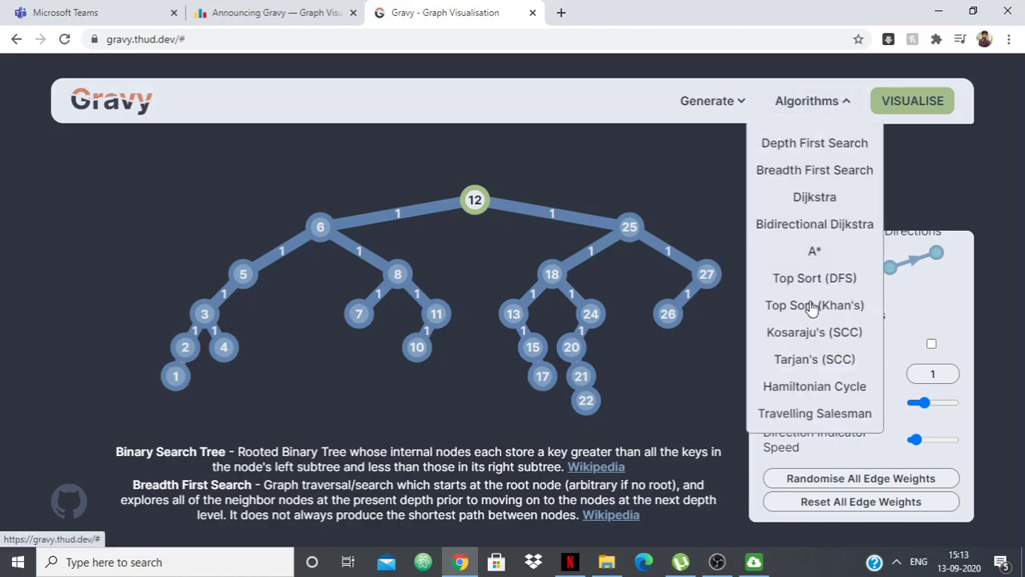